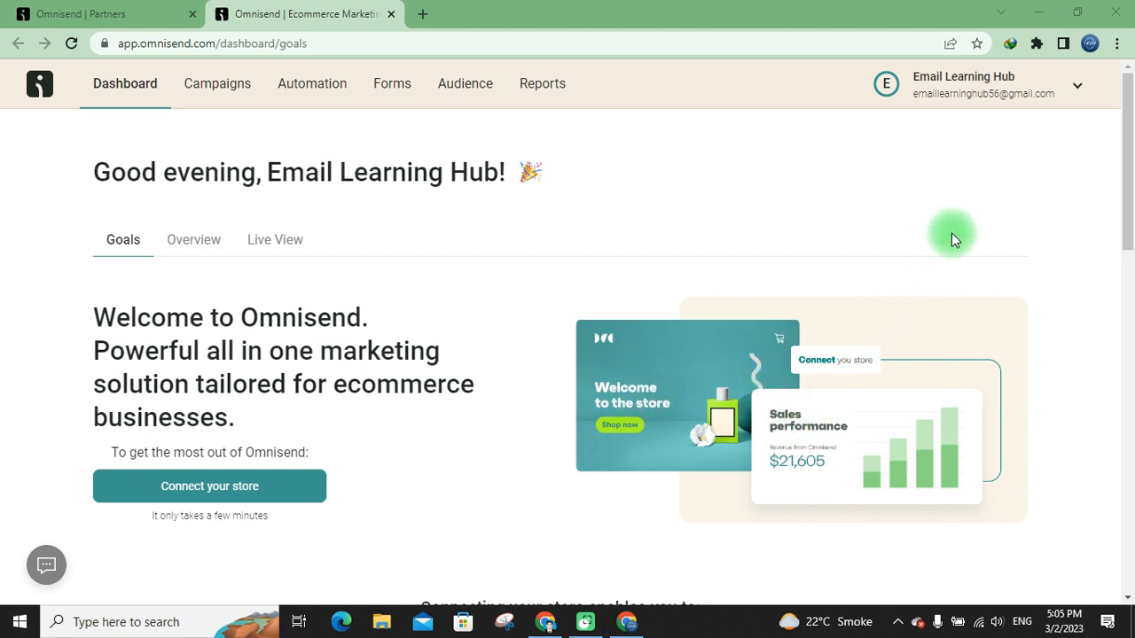
Start connecting the store under the Other platform and continue with the prefilled store address to the code snippet step
left_click(1006, 86)
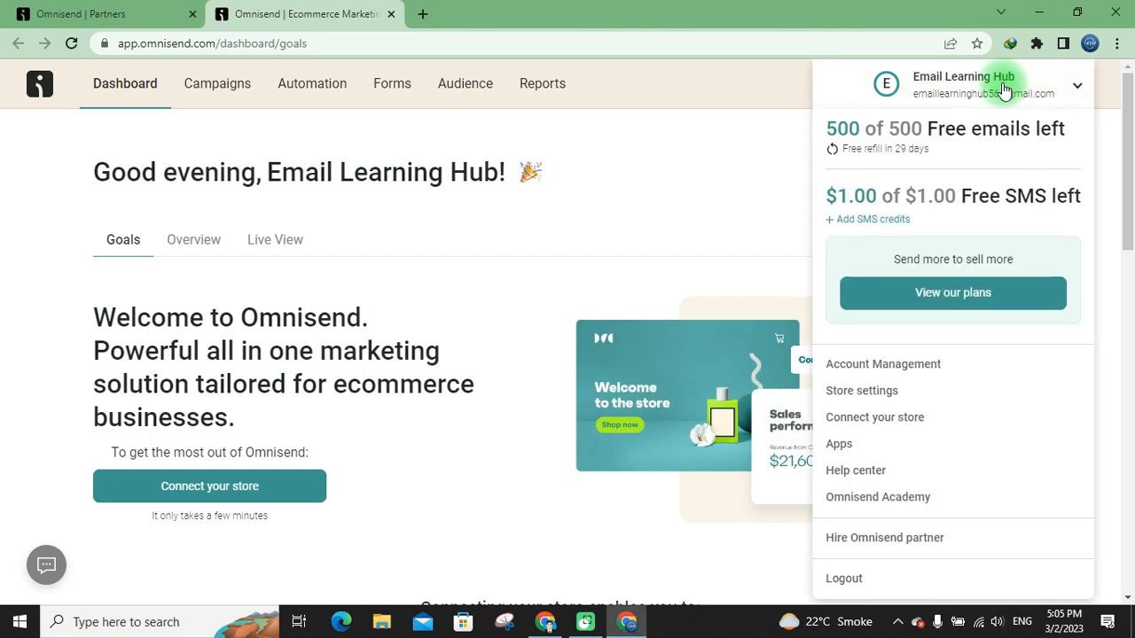
left_click(900, 420)
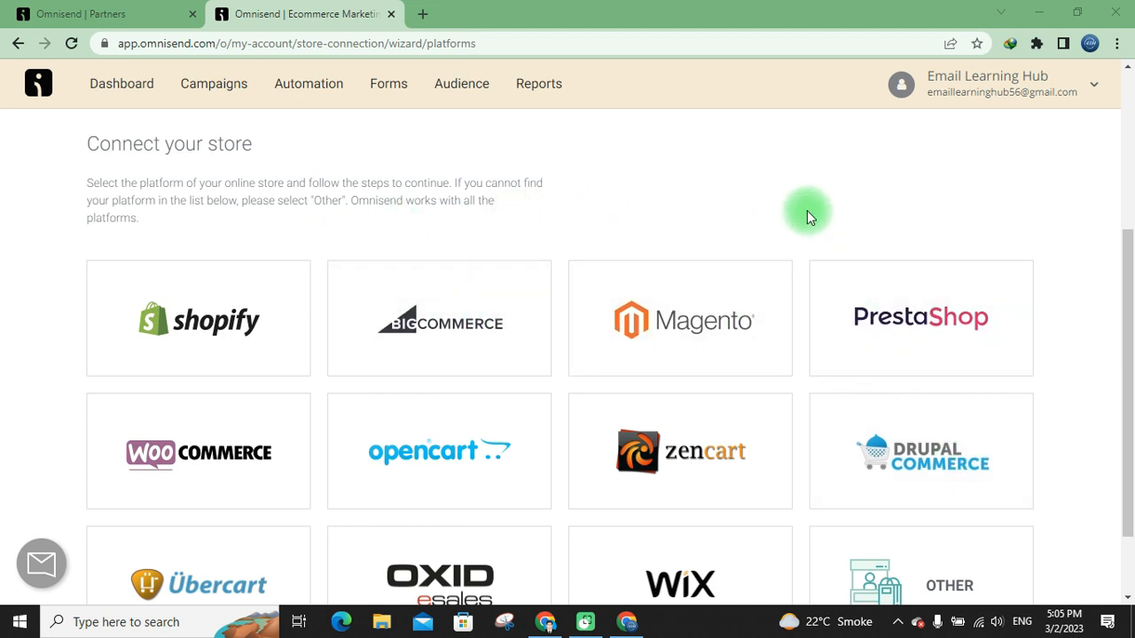
scroll(807, 210, "down", 1)
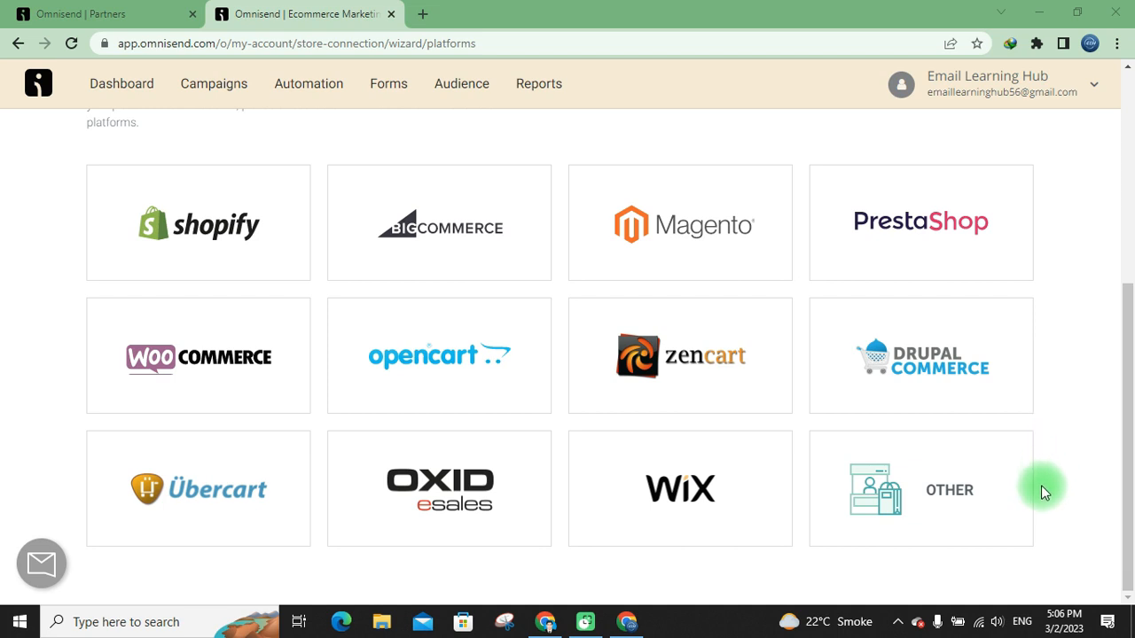
left_click(970, 504)
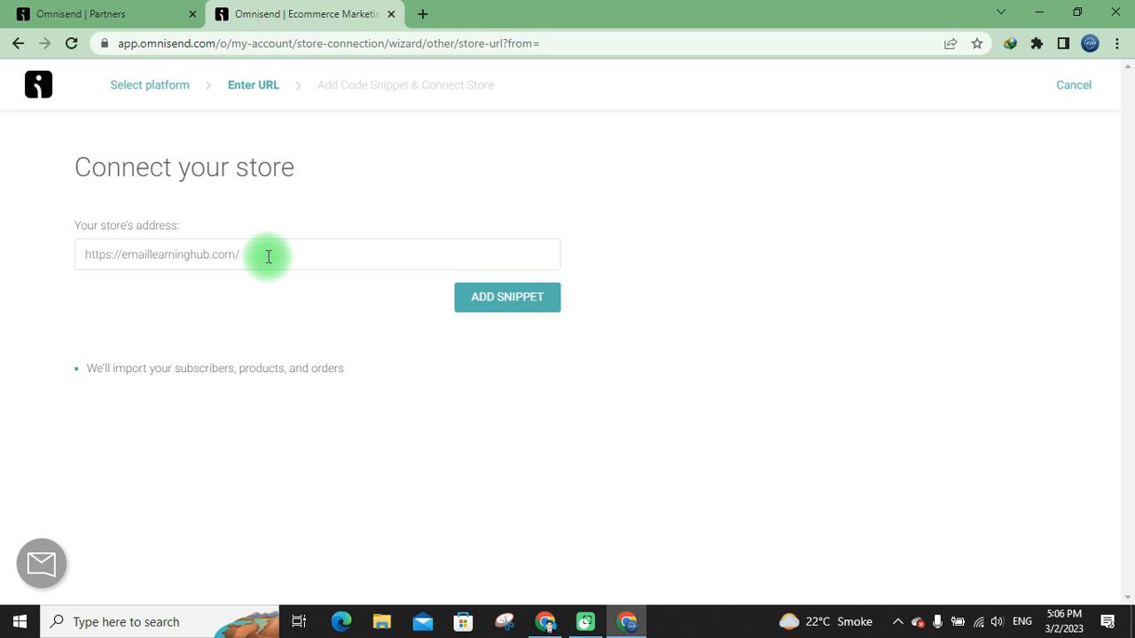
left_click(495, 304)
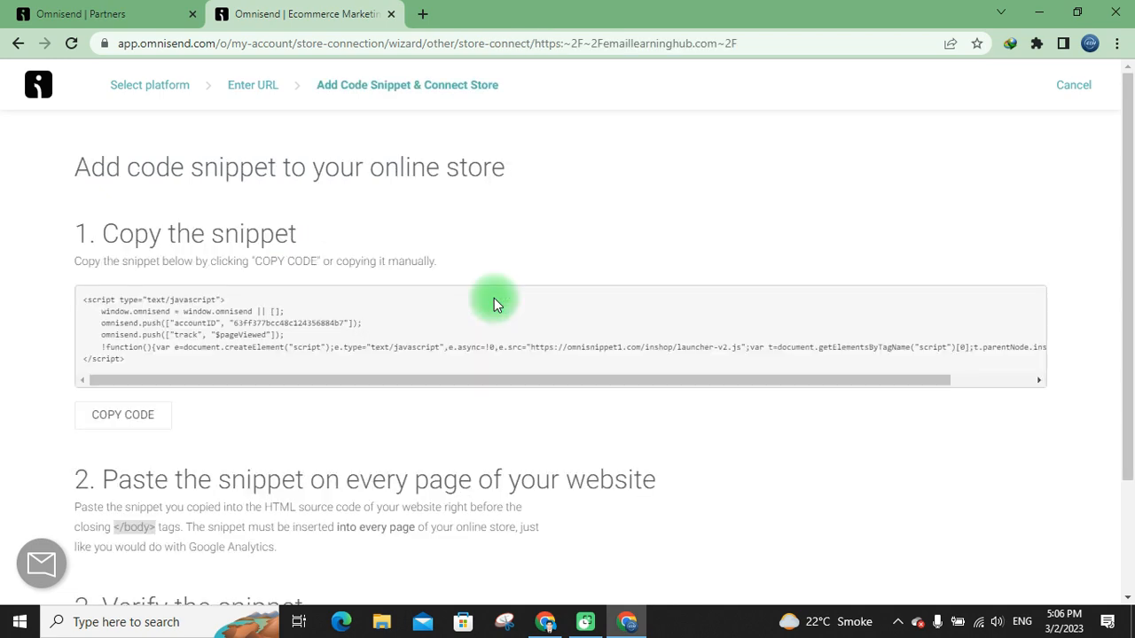
Switch to the WordPress admin dashboard and open the page for adding new plugins
scroll(494, 298, "down", 2)
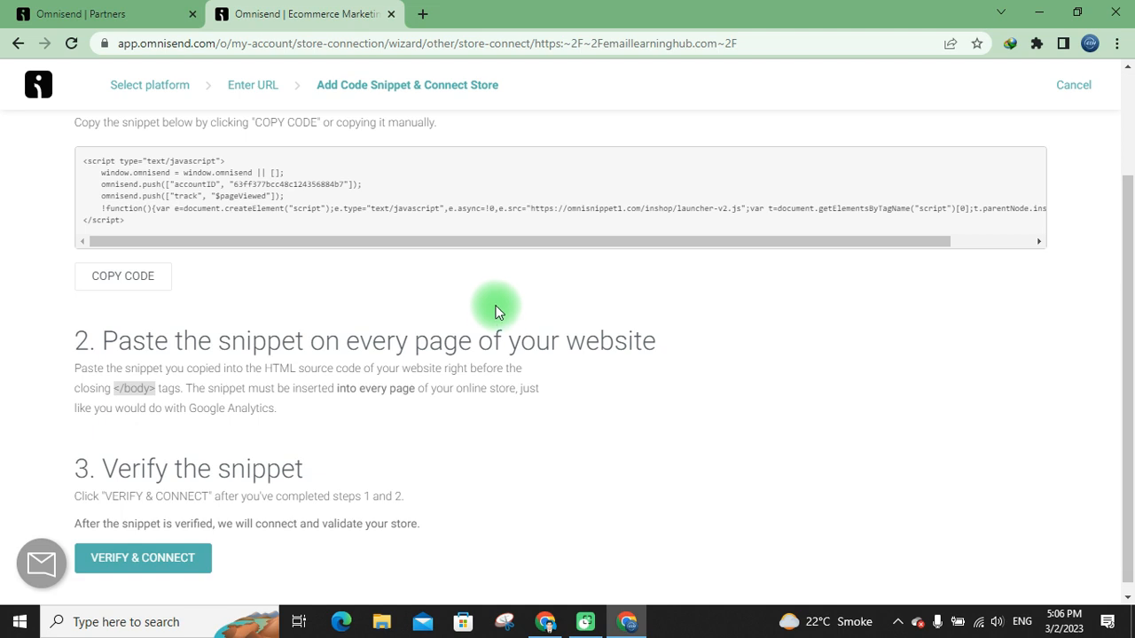
scroll(629, 350, "up", 2)
scroll(632, 352, "down", 2)
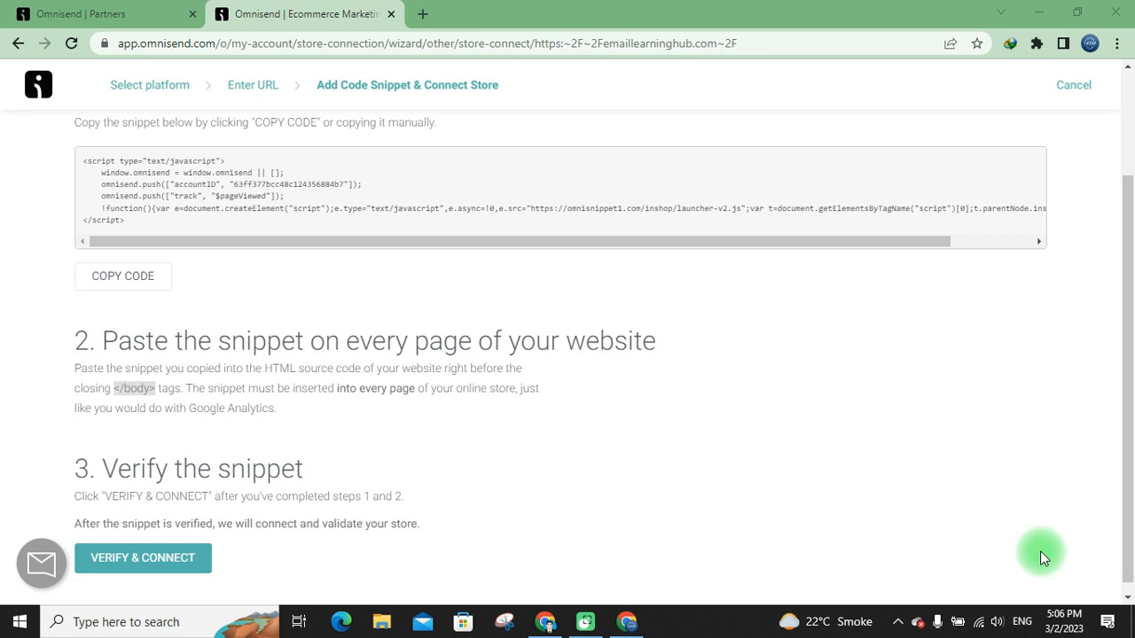
left_click(557, 627)
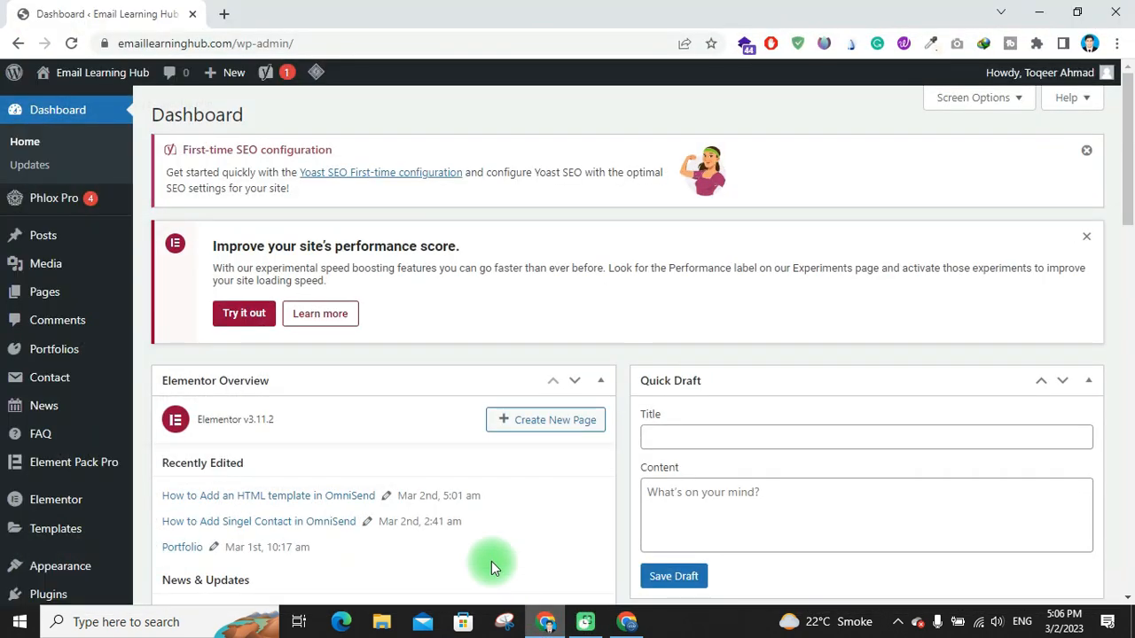
mouse_move(62, 296)
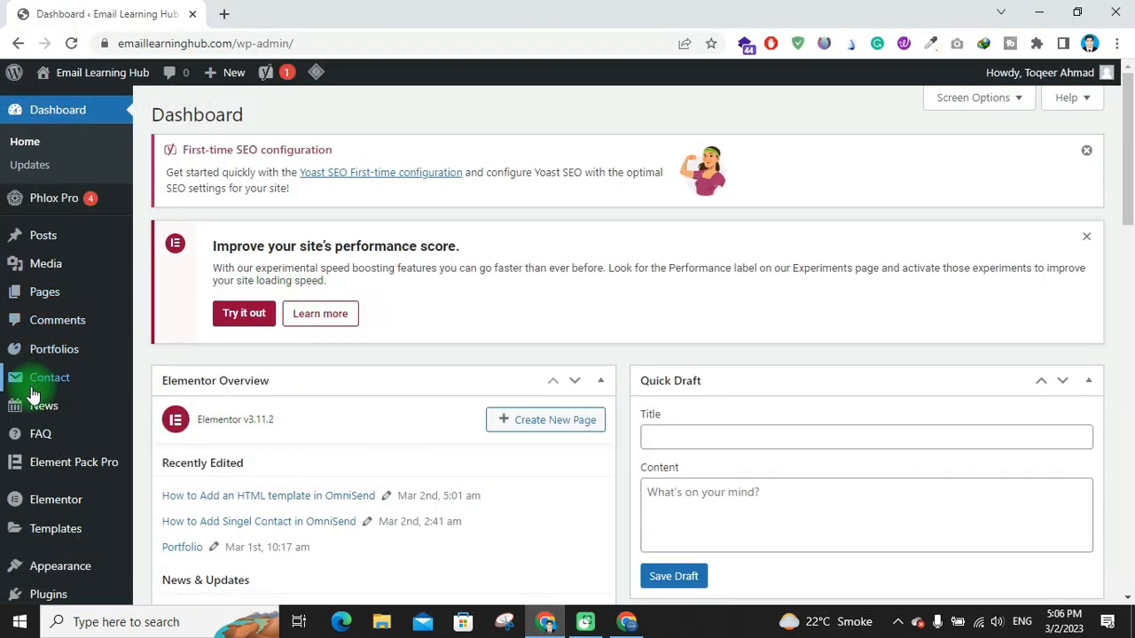
scroll(57, 330, "down", 2)
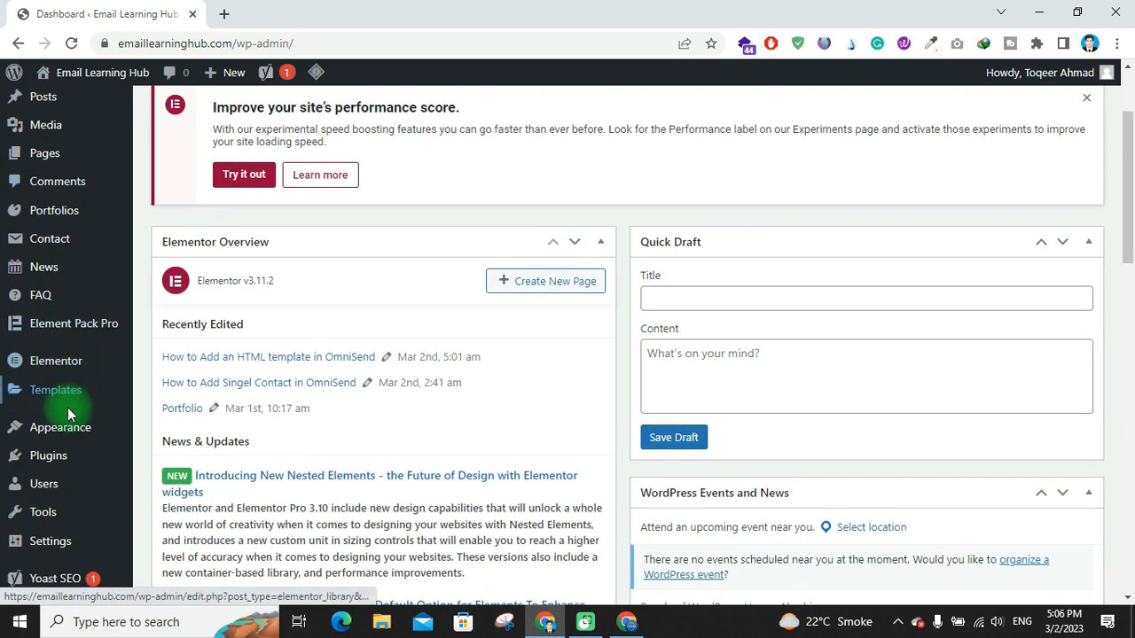
mouse_move(64, 455)
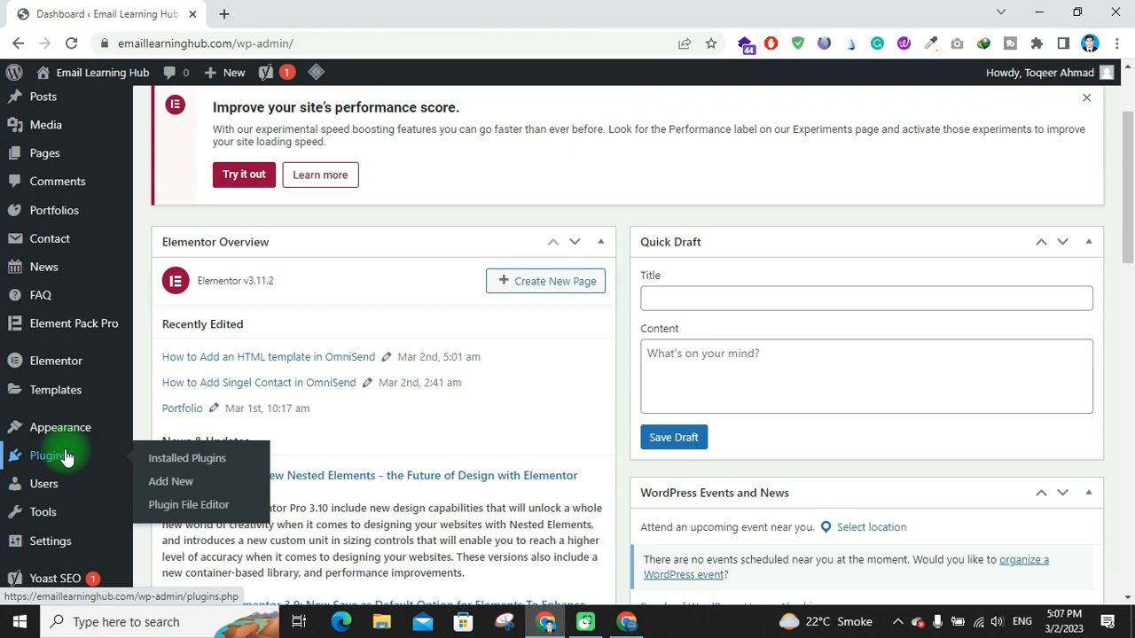
left_click(199, 491)
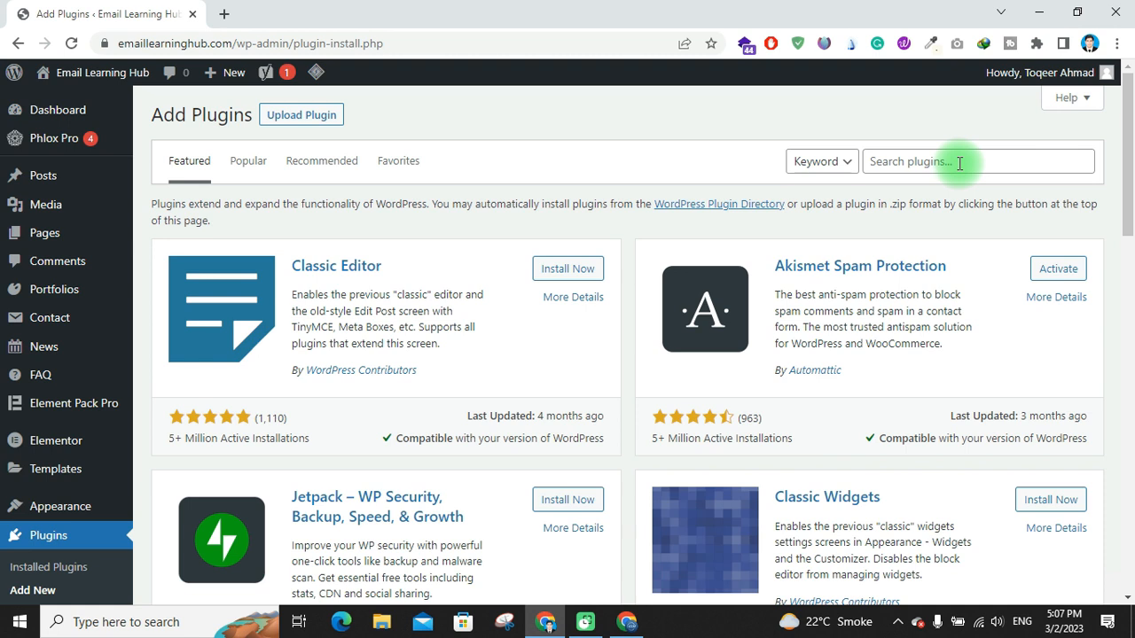
Search plugins for 'Add header and footer code', then install and activate WPCode – Insert Headers and Footers
left_click(956, 162)
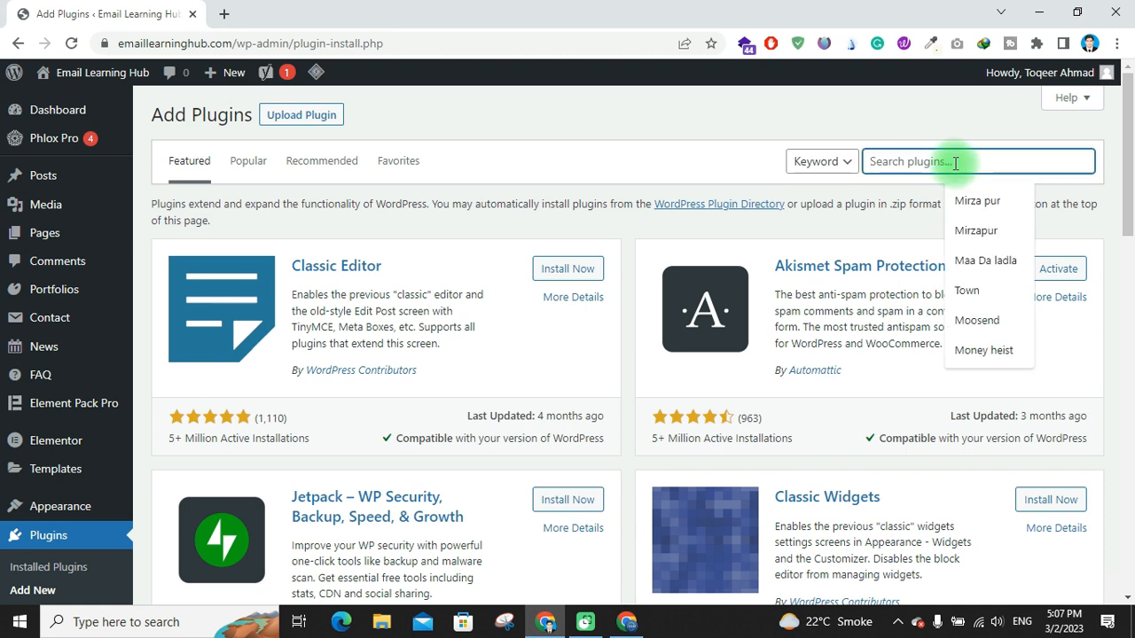
type("Add header")
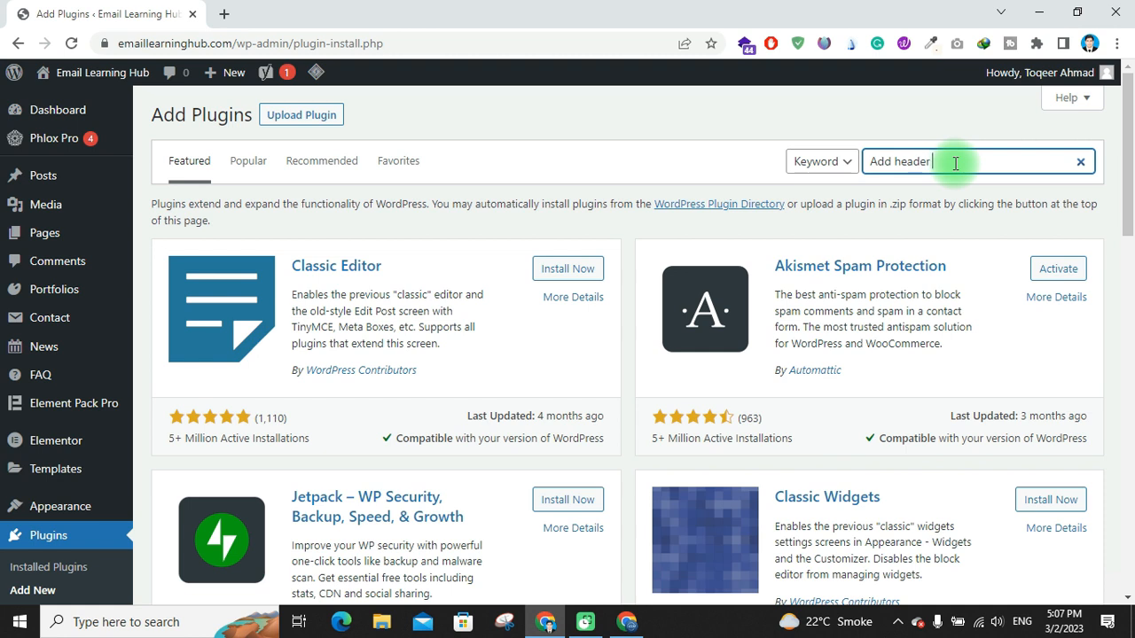
type(" and footer code")
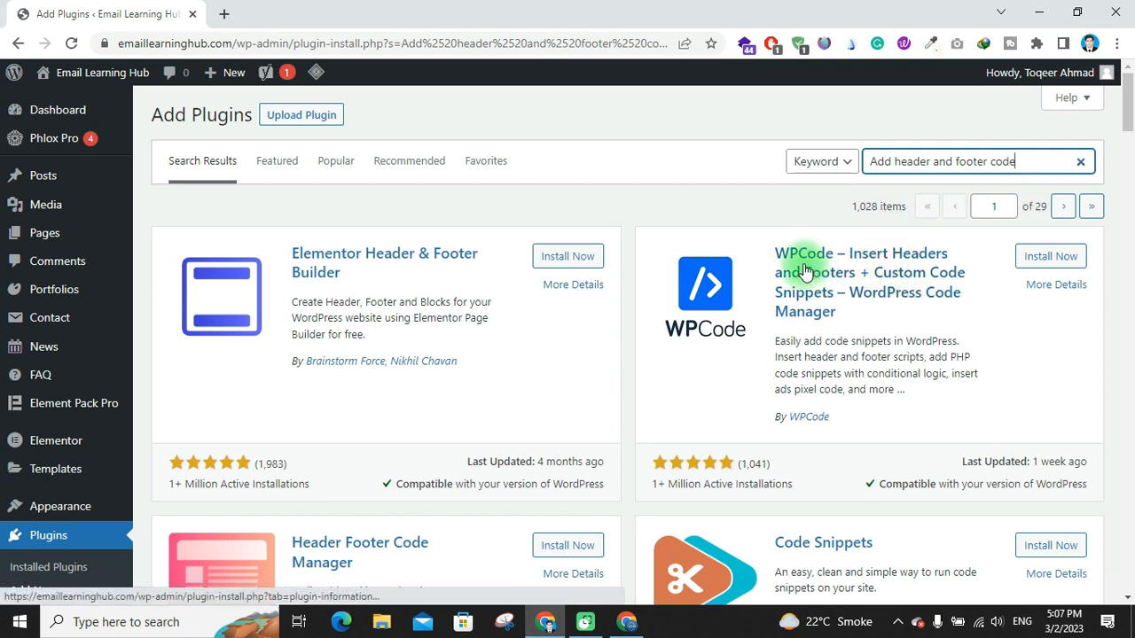
left_click(1047, 268)
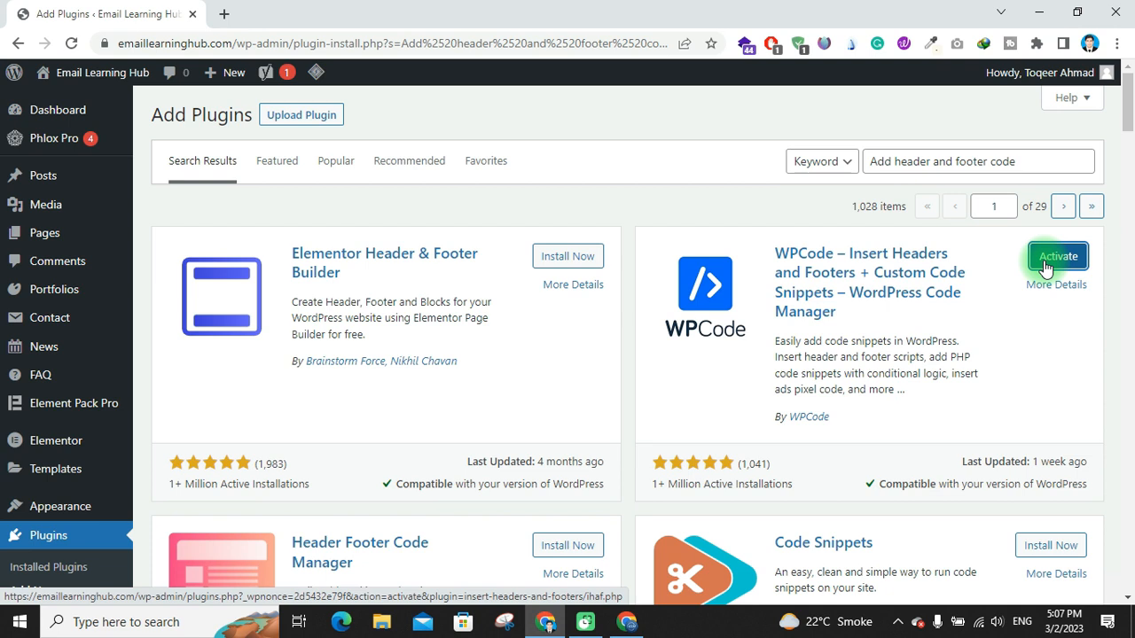
left_click(1046, 266)
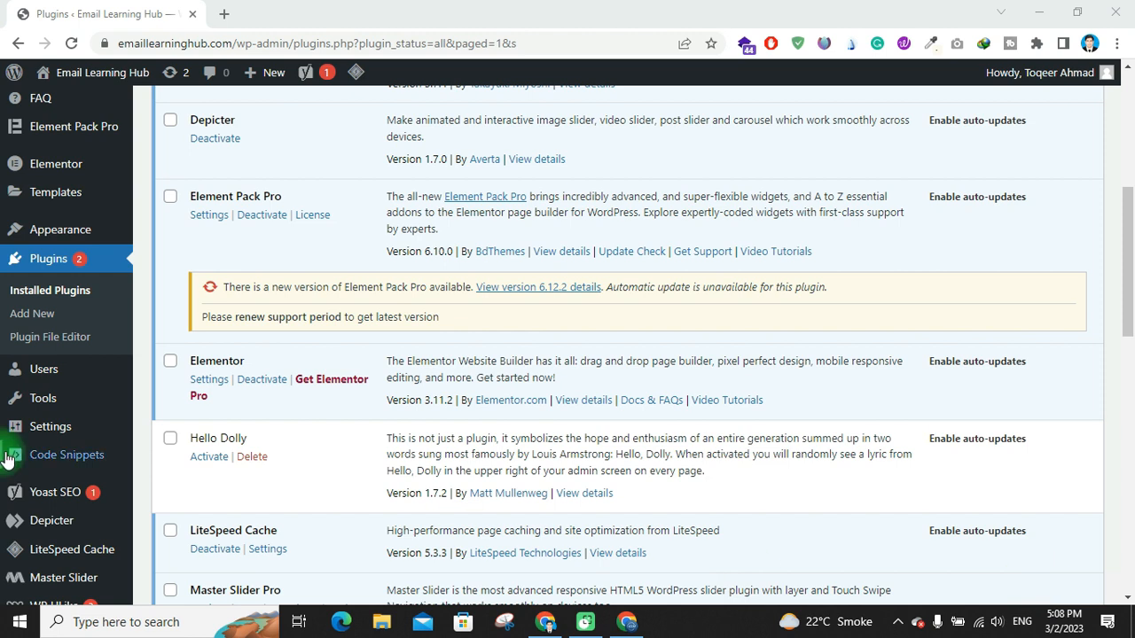
In WPCode's Code Snippets, add a new snippet using the Add Your Custom Code (New Snippet) template
mouse_move(27, 456)
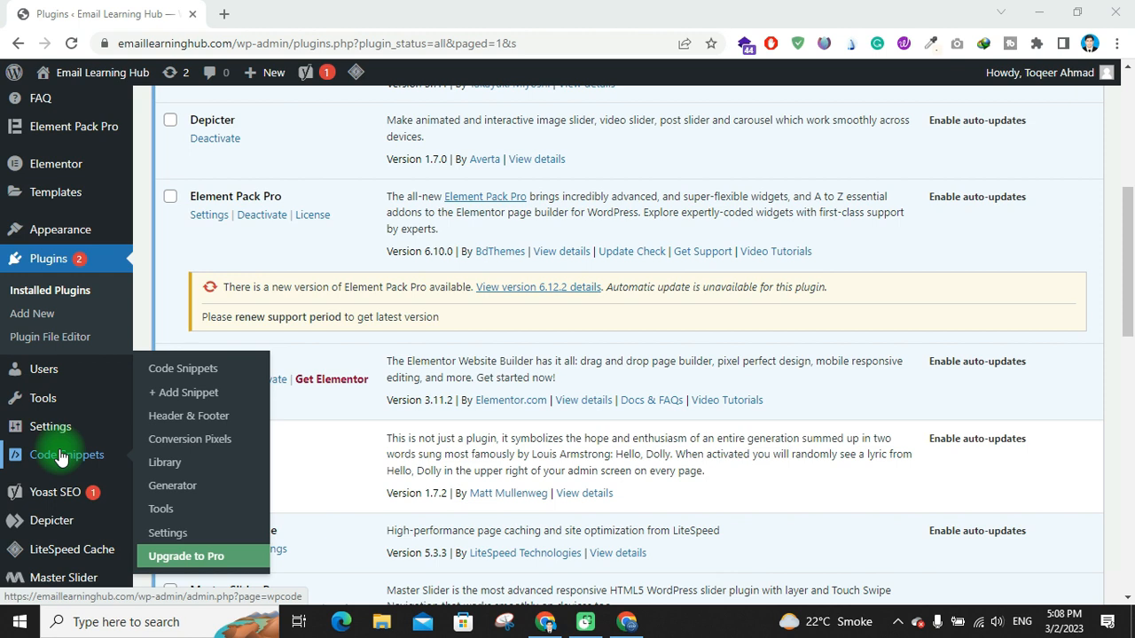
left_click(60, 456)
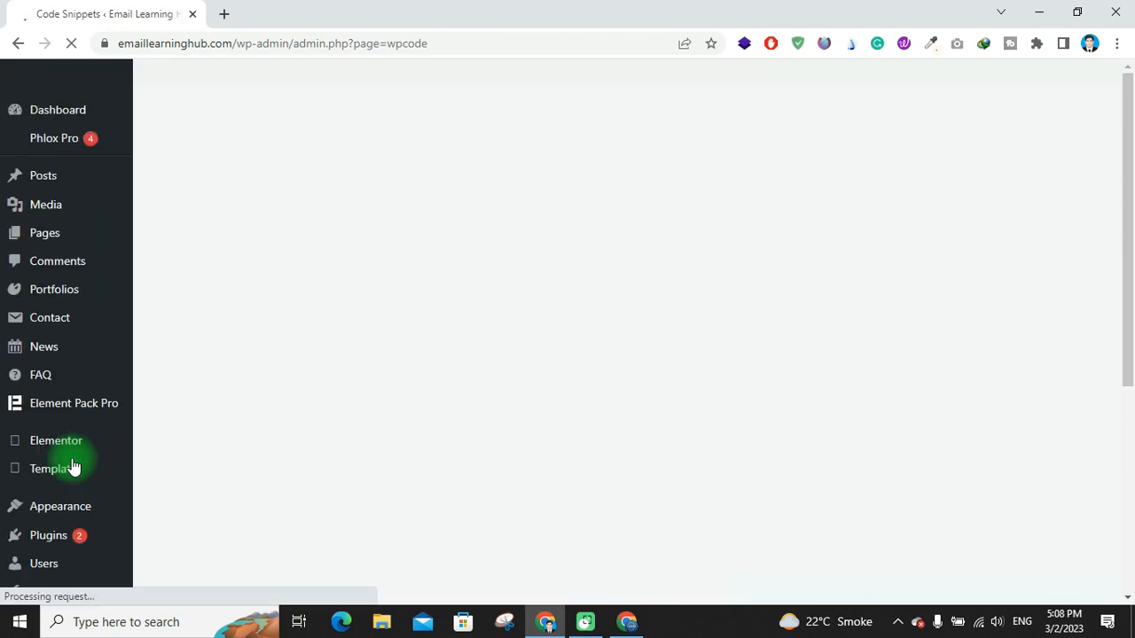
scroll(381, 434, "down", 3)
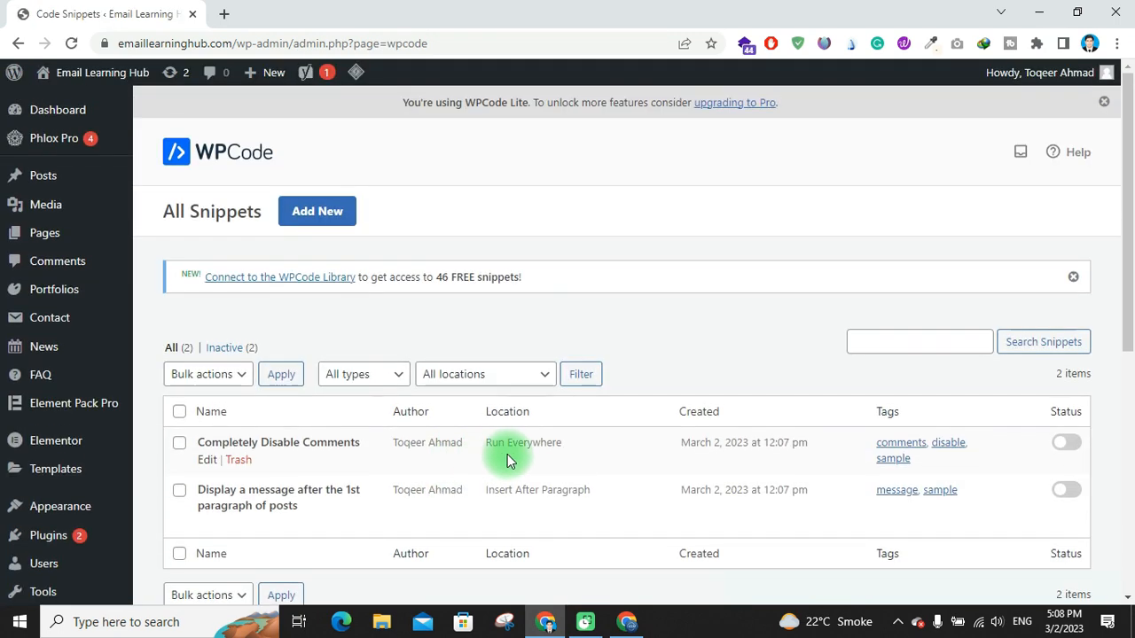
left_click(338, 221)
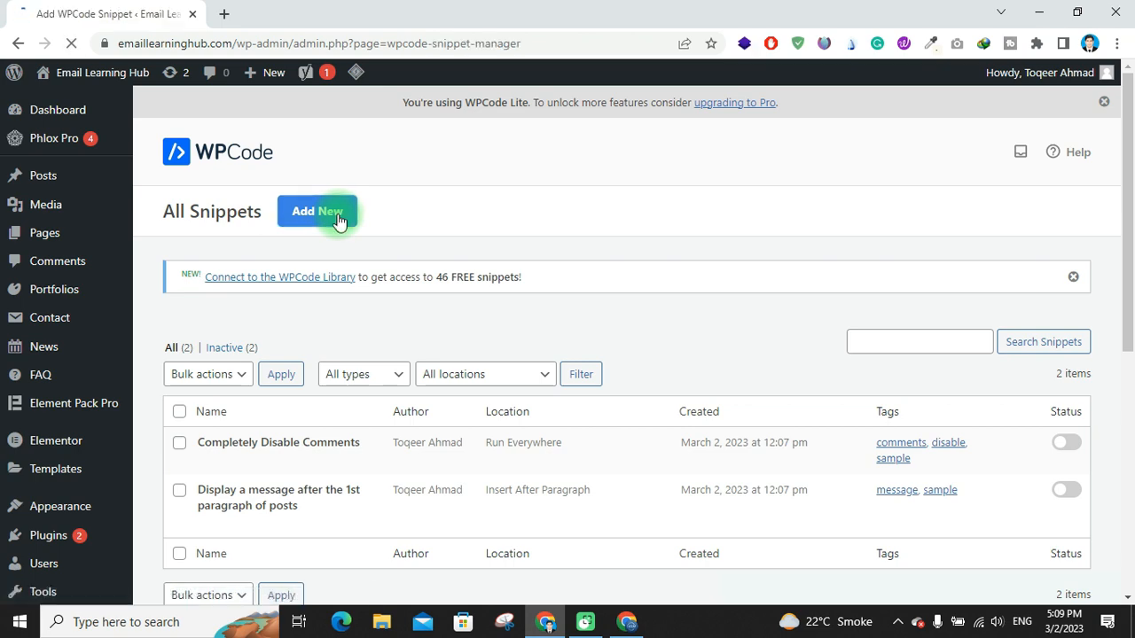
scroll(360, 244, "down", 6)
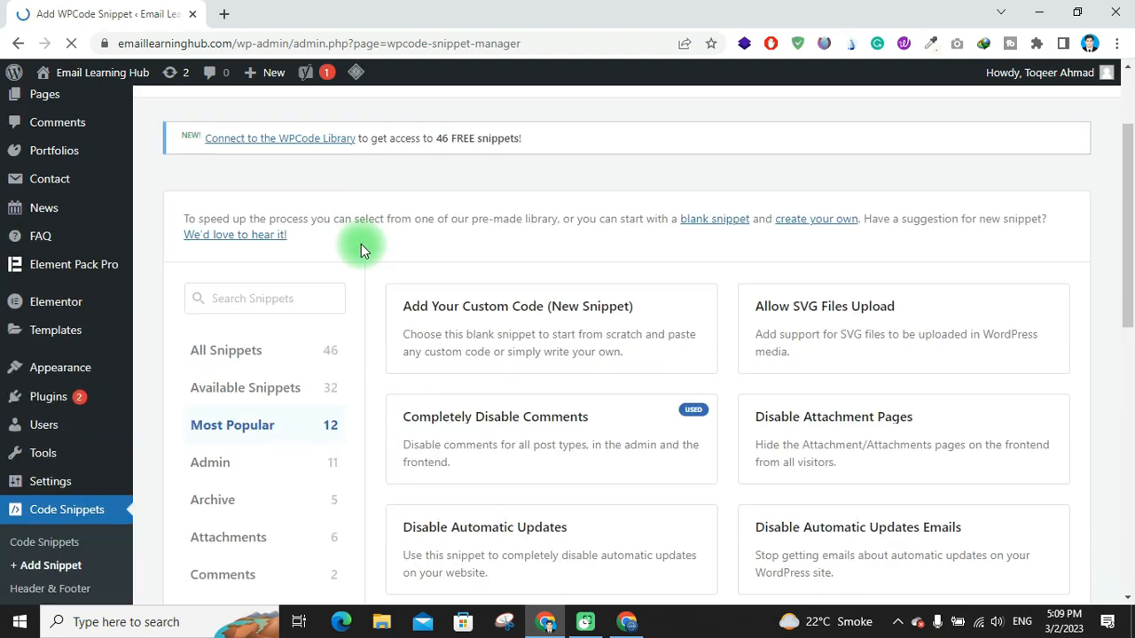
scroll(362, 245, "down", 3)
scroll(362, 245, "up", 6)
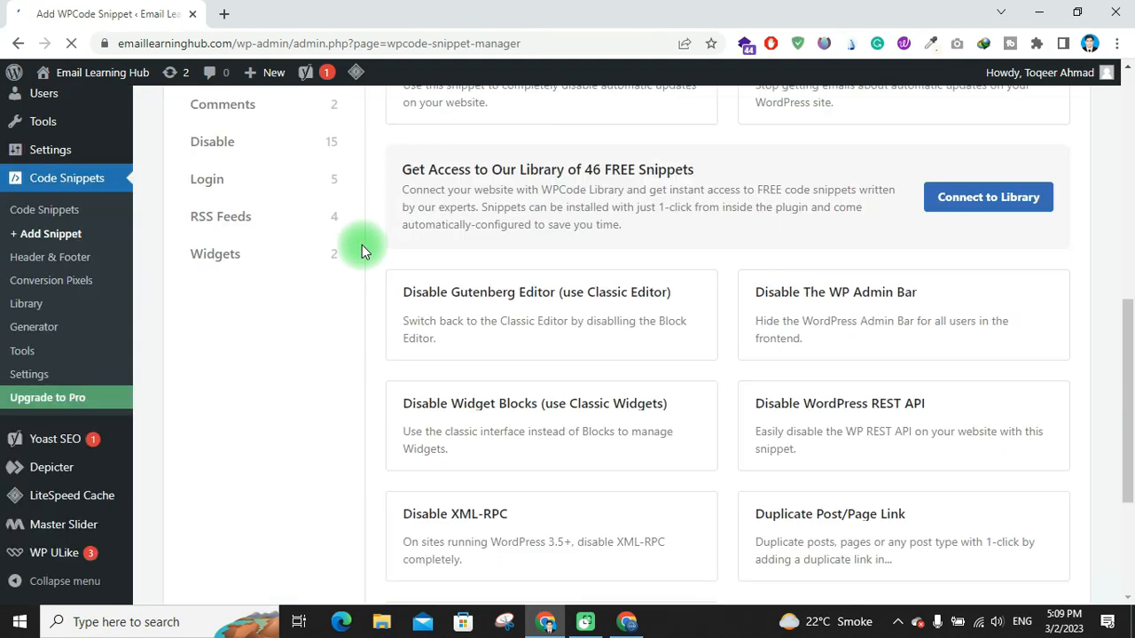
scroll(446, 301, "up", 2)
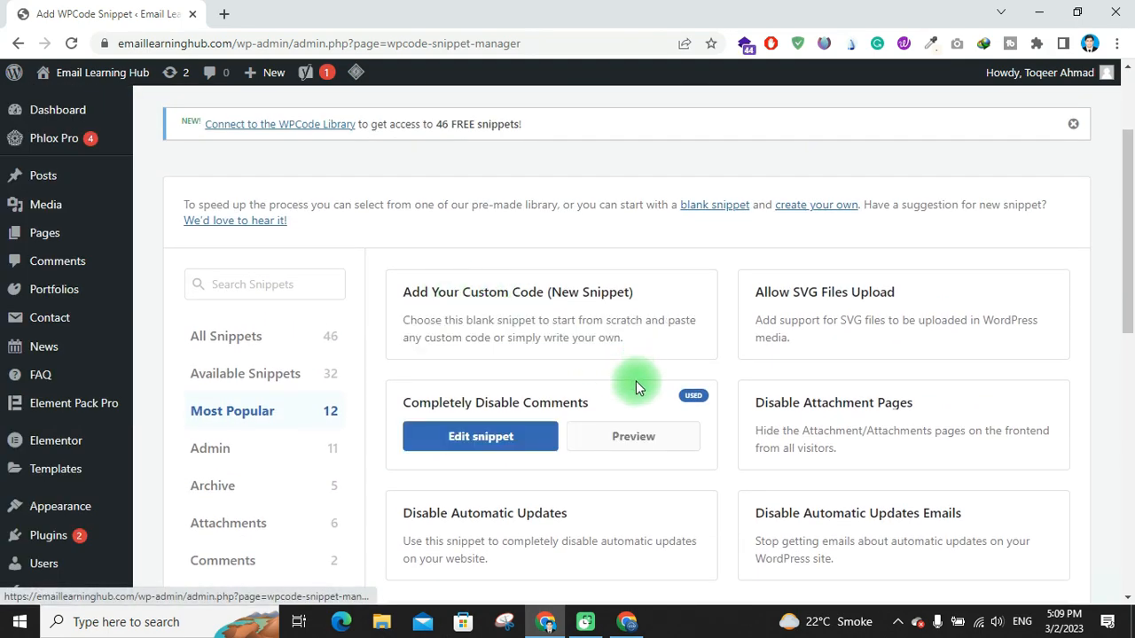
mouse_move(571, 321)
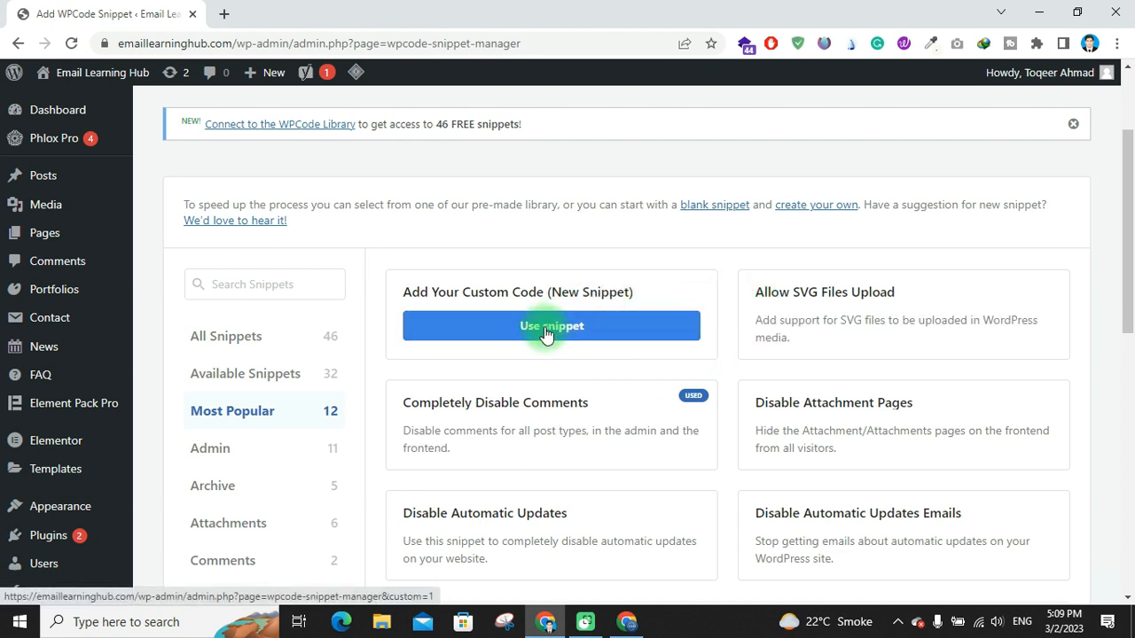
left_click(547, 332)
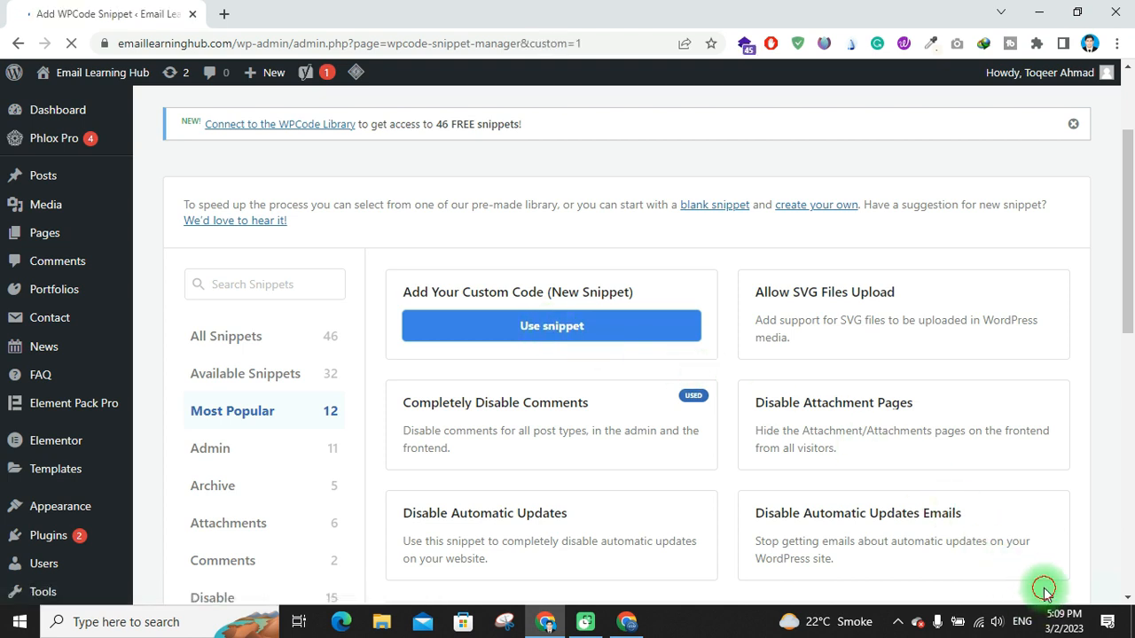
scroll(236, 410, "down", 2)
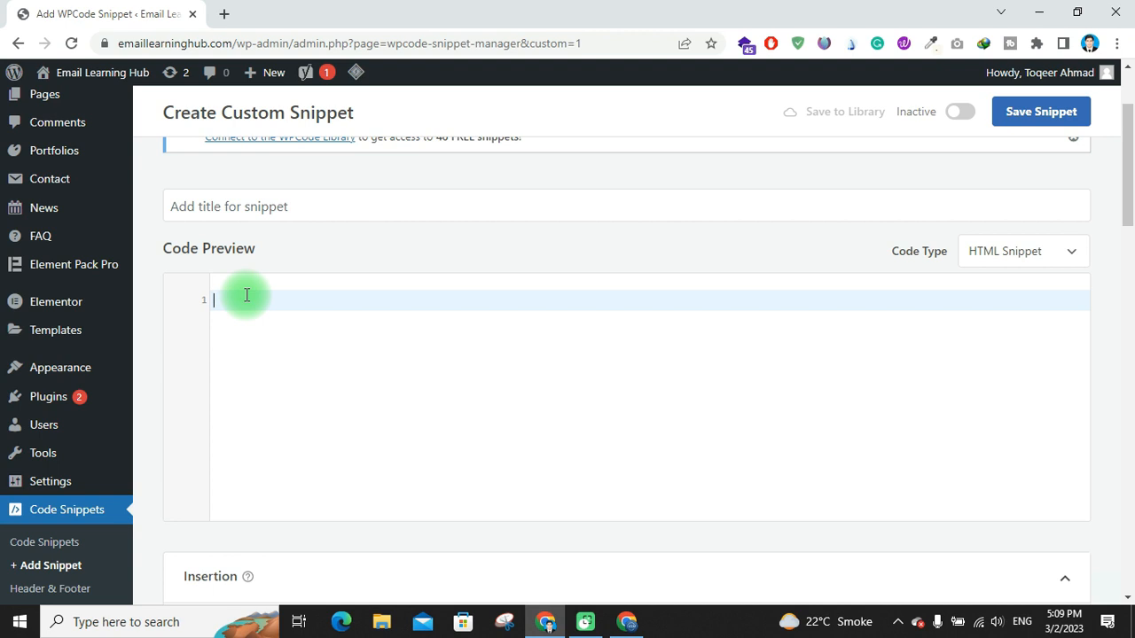
Switch to the Omnisend tab and copy the tracking code snippet
left_click(627, 622)
left_click(124, 282)
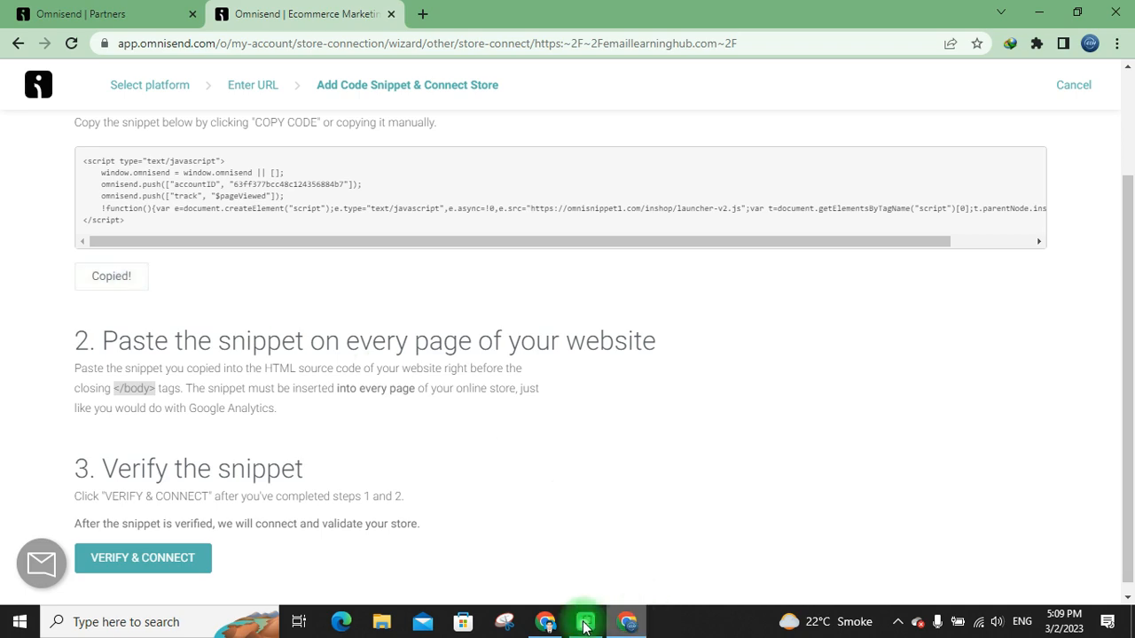
Return to WordPress and paste the copied snippet into the custom snippet's code preview
left_click(545, 621)
left_click(331, 313)
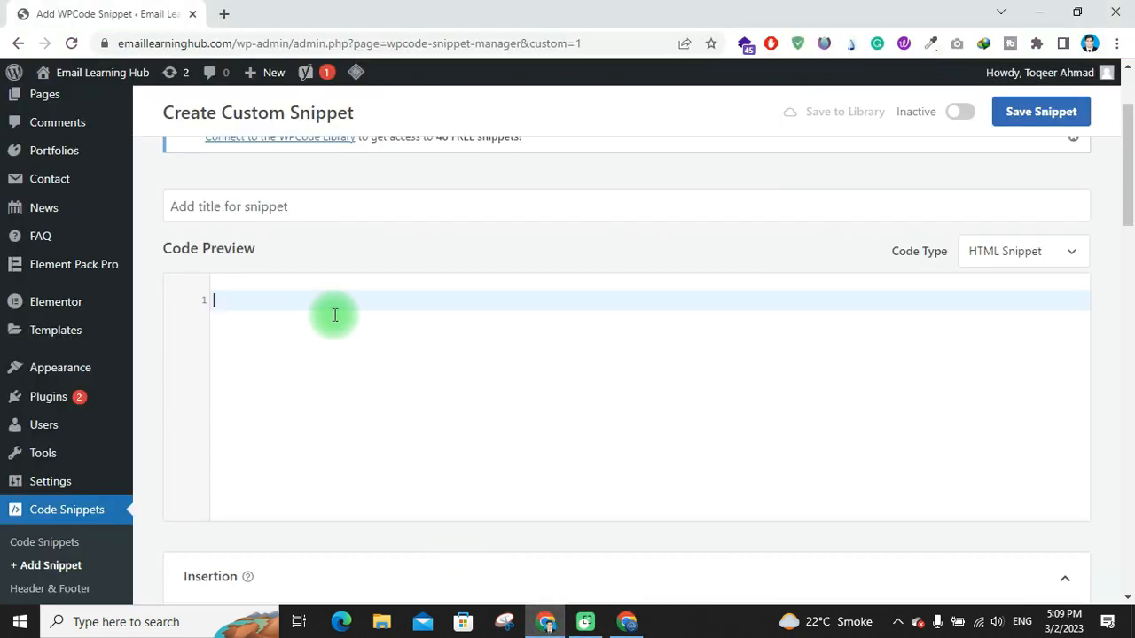
key("ctrl+v")
Save and update the snippet with Auto Insert at the Site Wide Header location
scroll(443, 368, "down", 5)
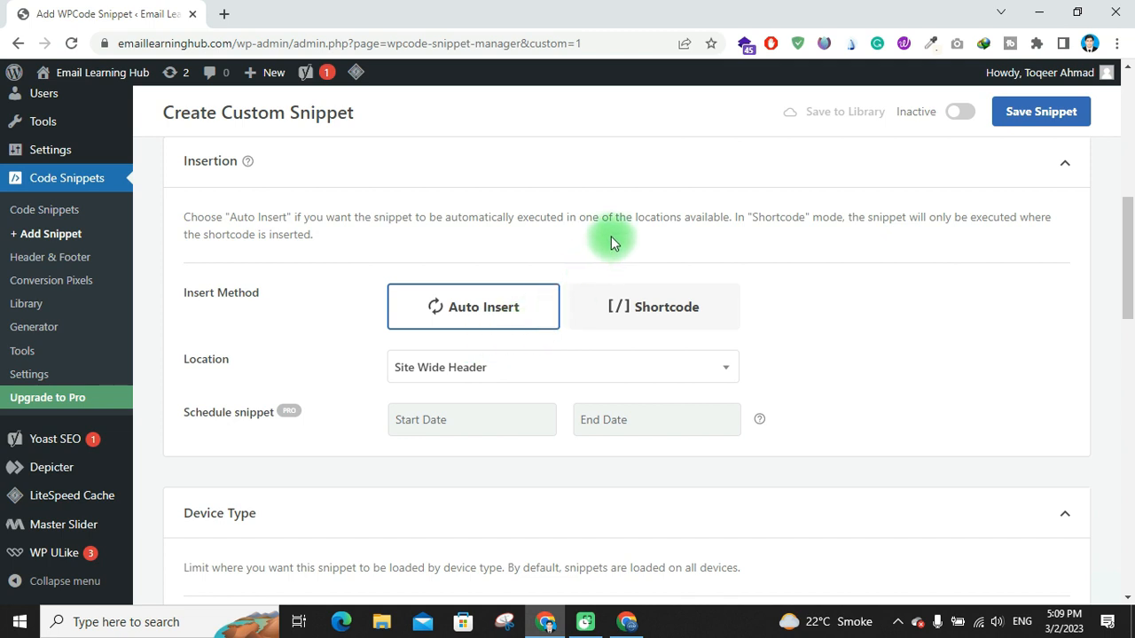
left_click(566, 368)
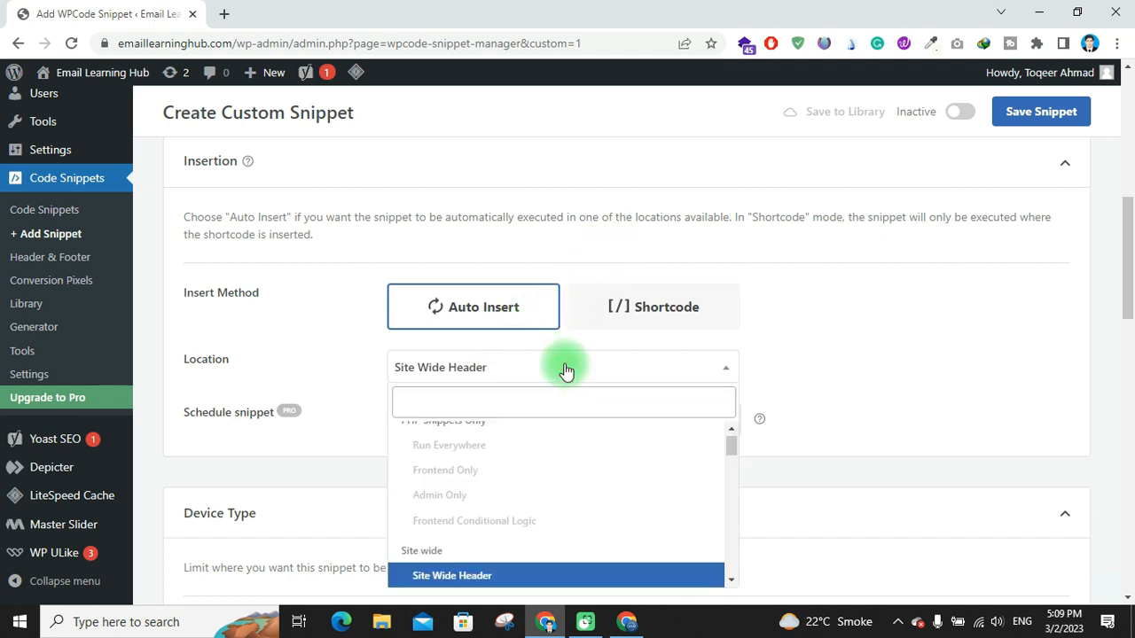
left_click(565, 367)
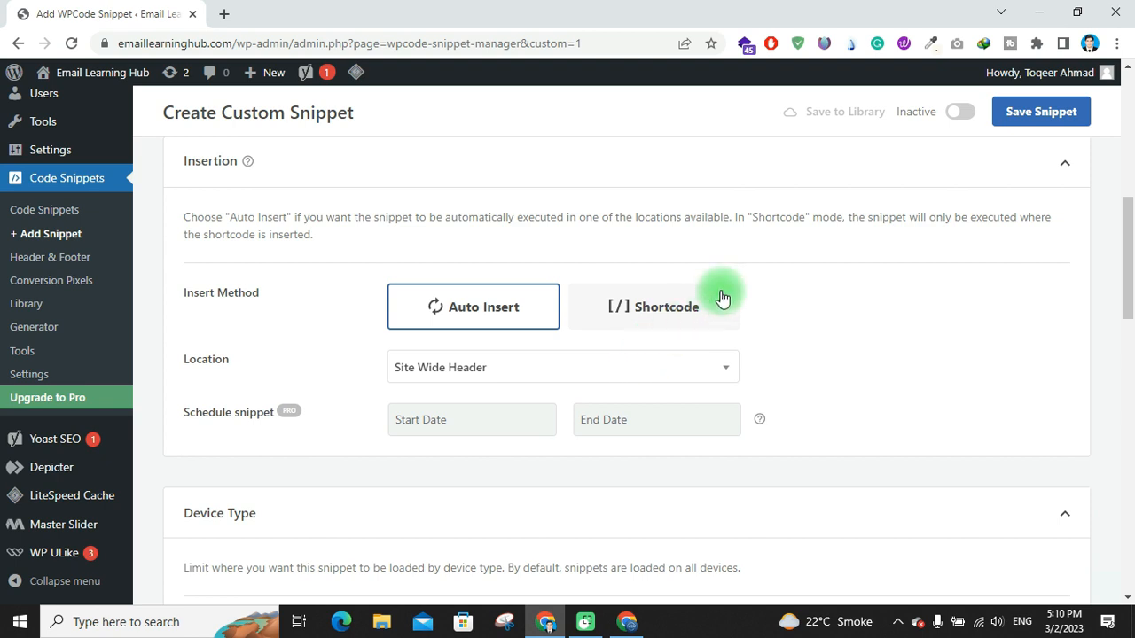
left_click(1016, 115)
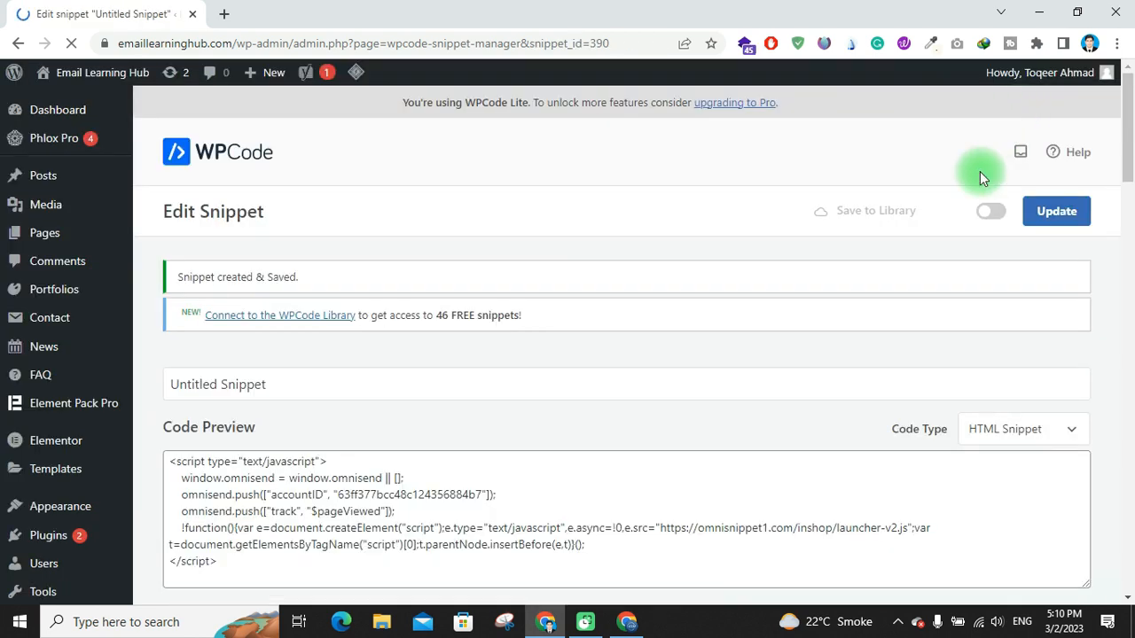
left_click(1033, 213)
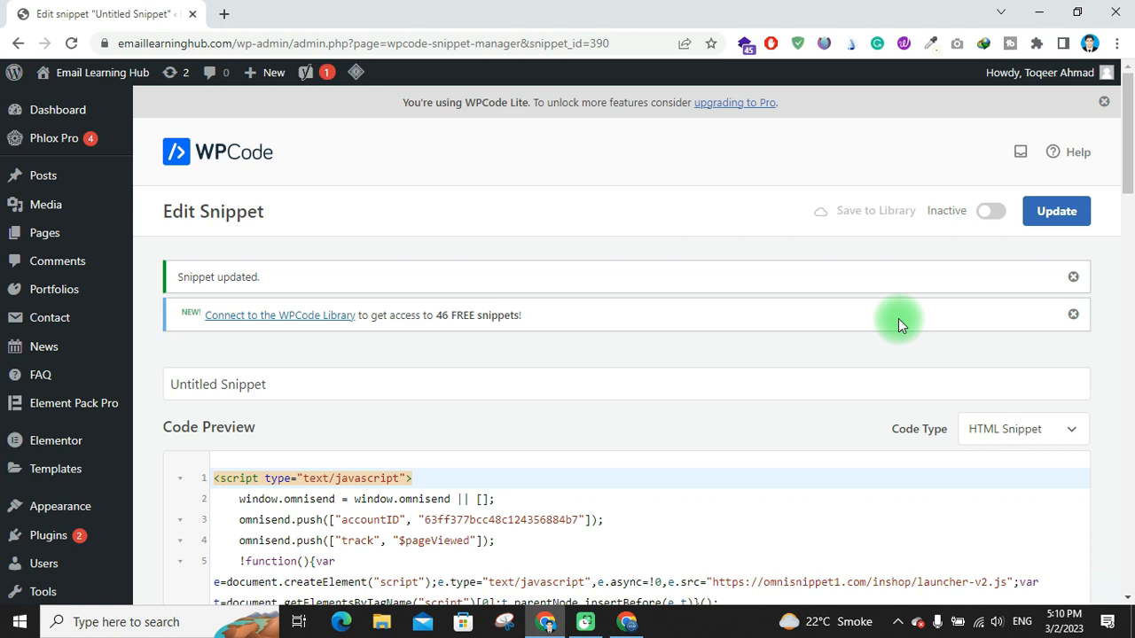
Return to Omnisend, verify and connect the store, and save the imported brand assets
left_click(625, 622)
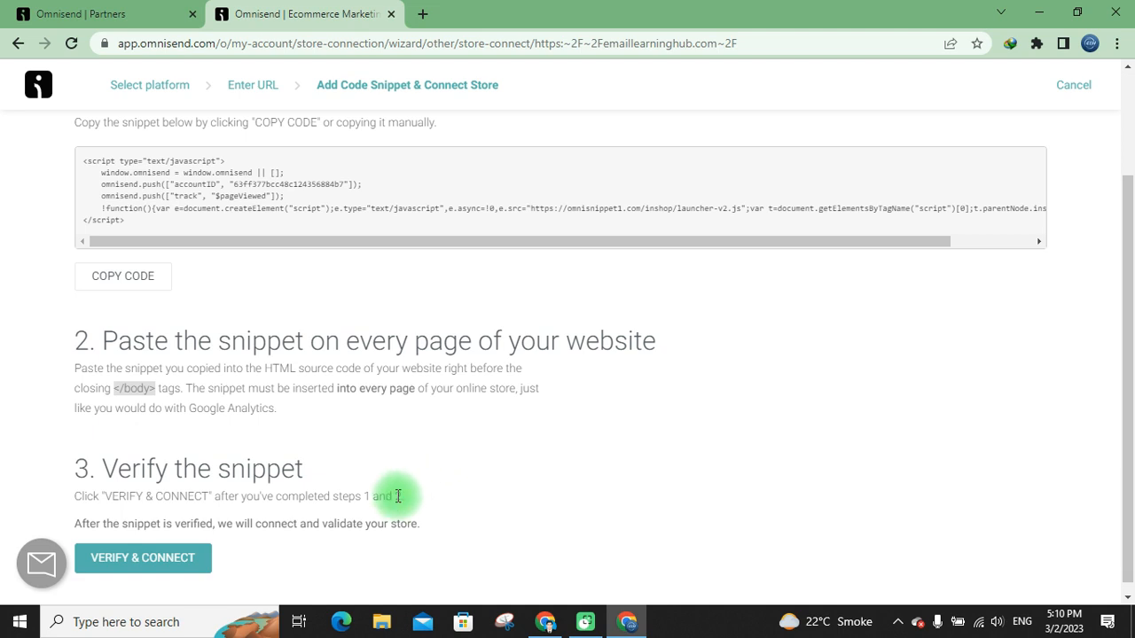
left_click(156, 578)
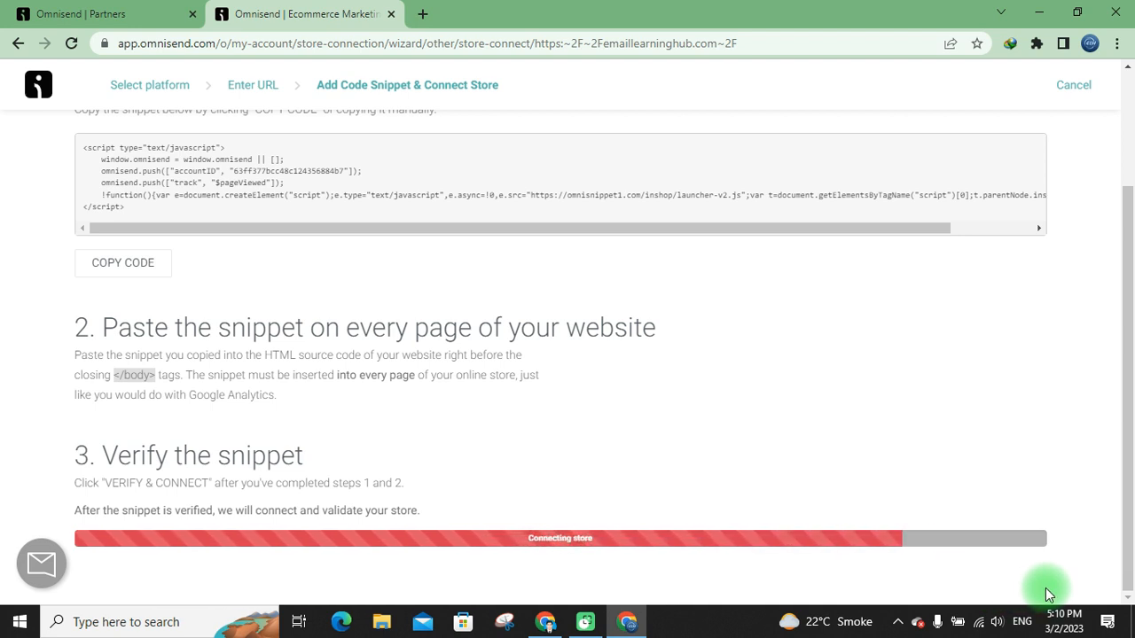
scroll(1046, 588, "down", 2)
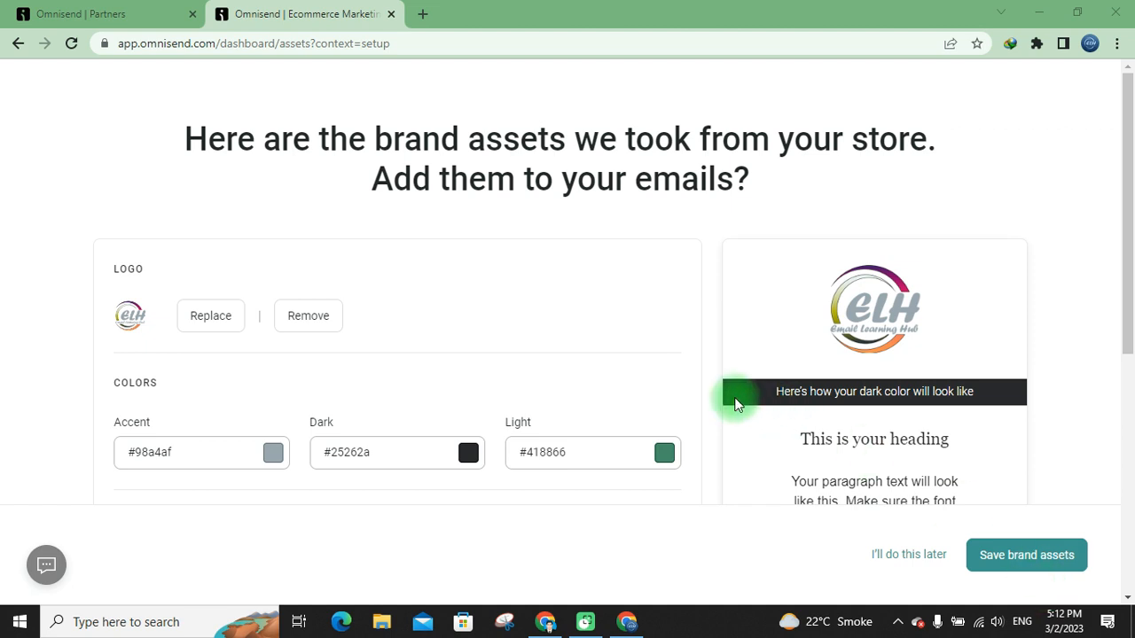
scroll(428, 380, "down", 3)
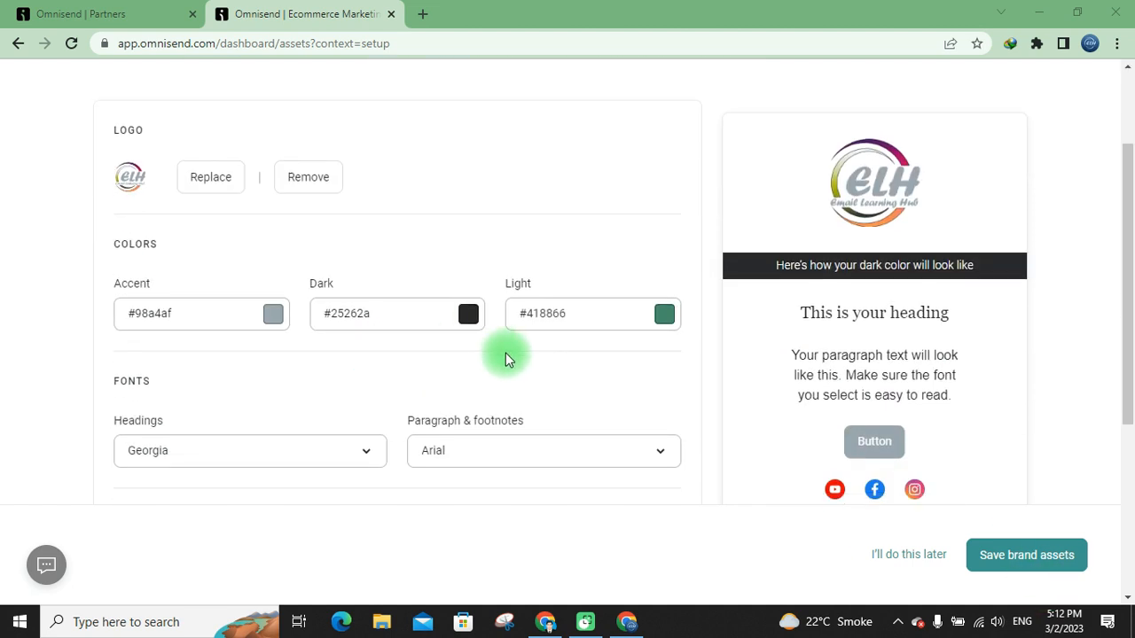
left_click(985, 556)
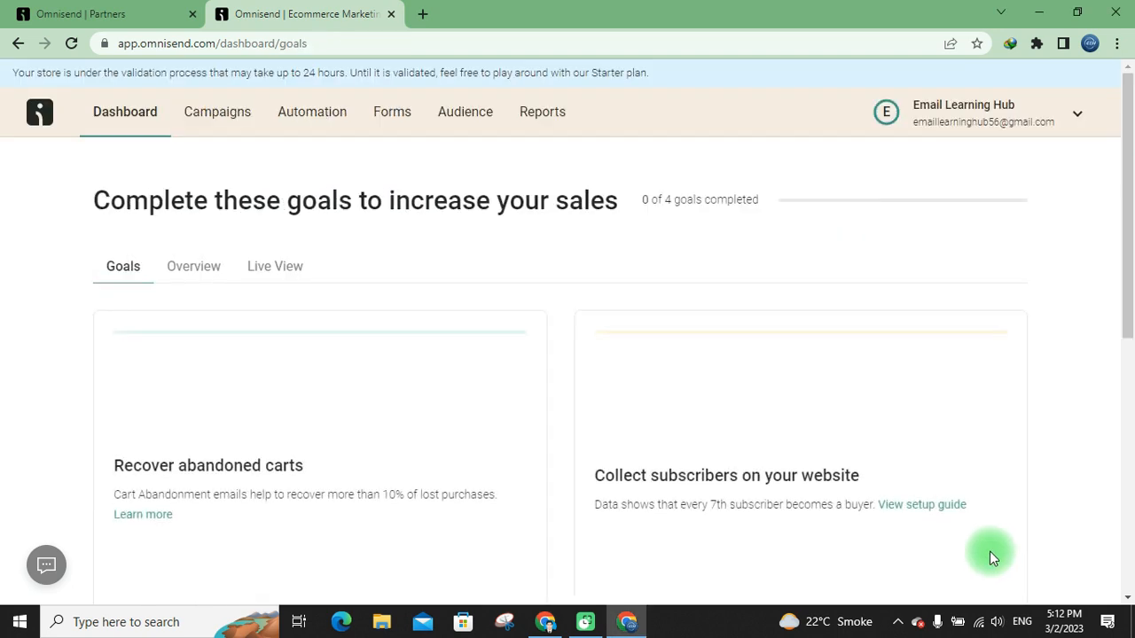